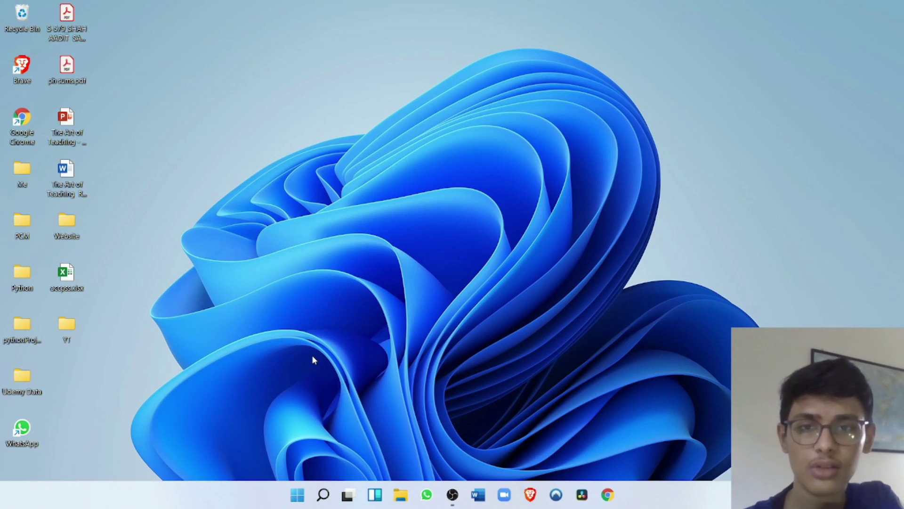
# Try the Left taskbar alignment in the Taskbar behaviors settings, and close Settings.
pyautogui.rightClick(246, 496)
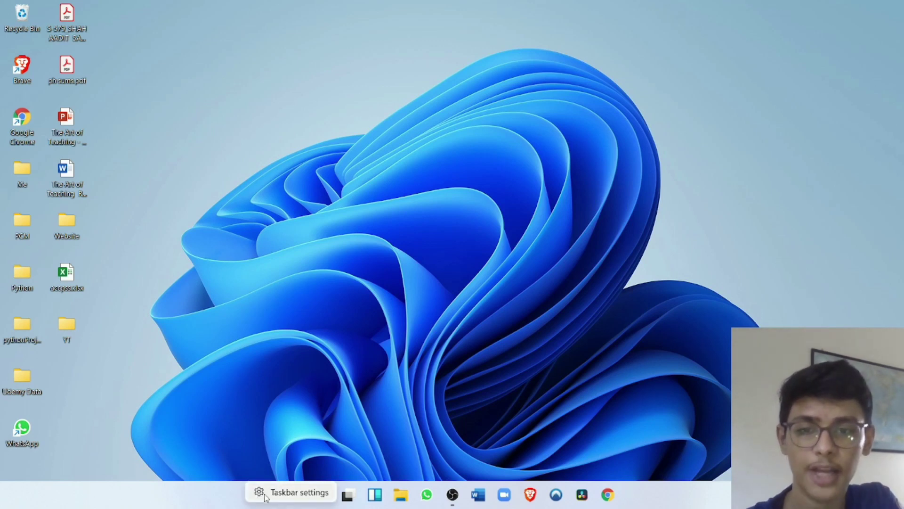
pyautogui.click(292, 493)
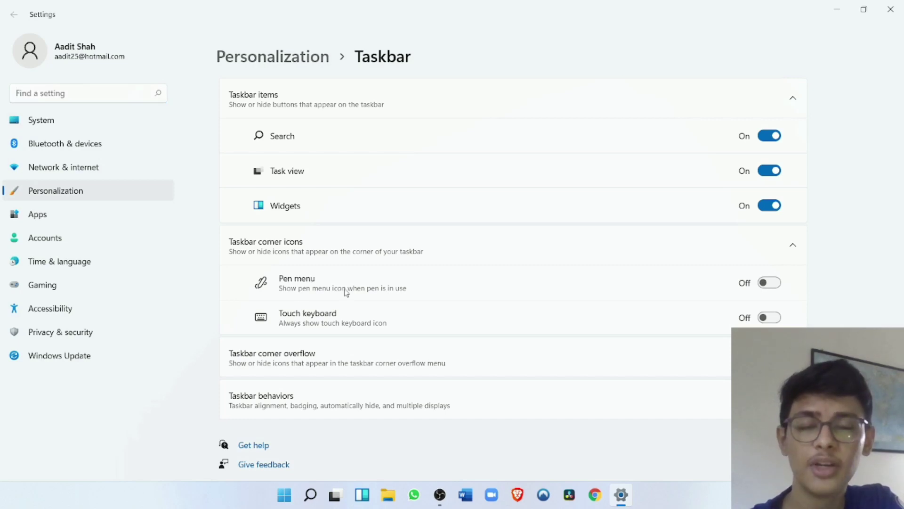
pyautogui.click(319, 404)
pyautogui.scroll(-3, 316, 403)
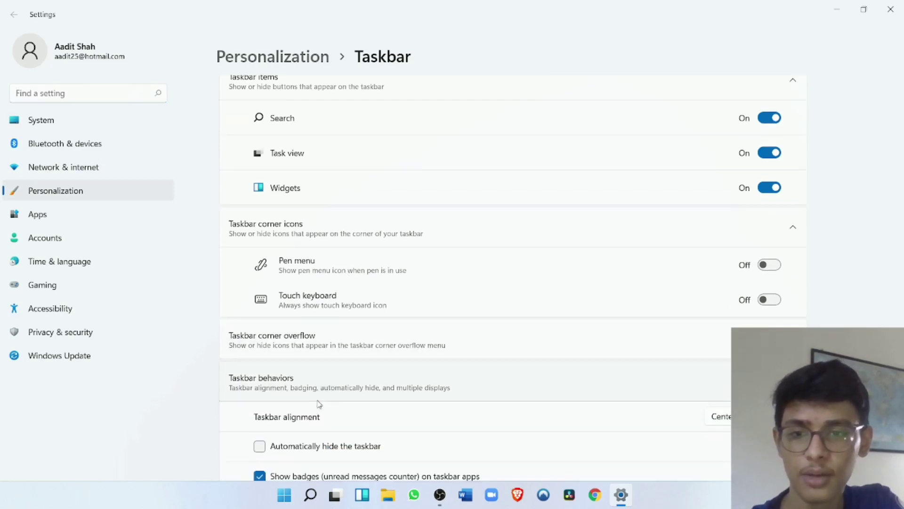
pyautogui.click(718, 354)
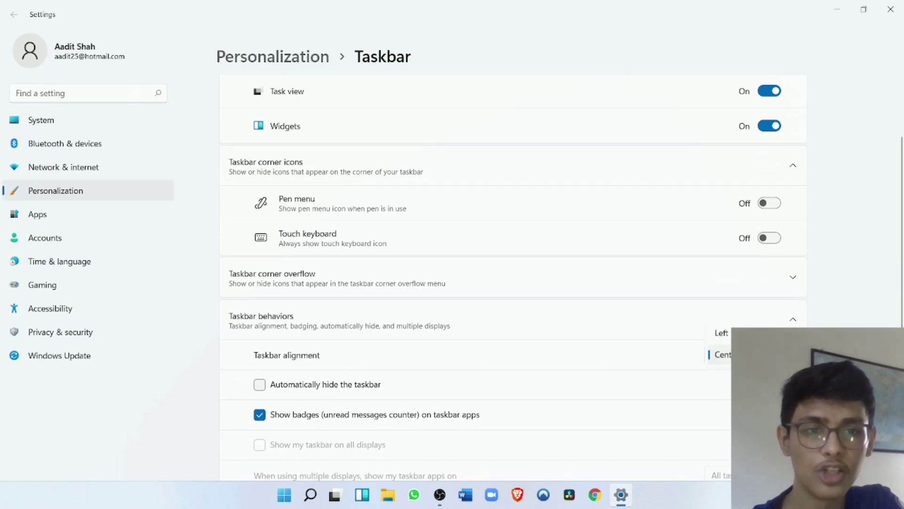
pyautogui.click(723, 335)
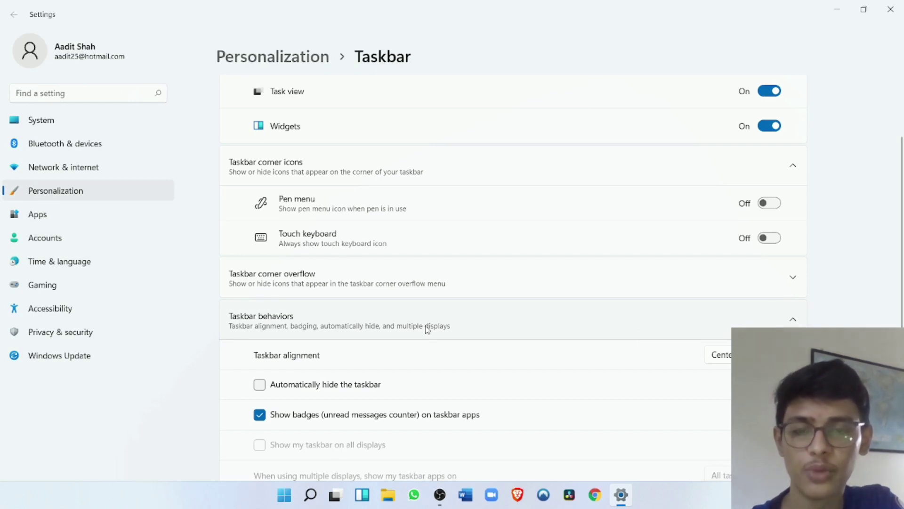
pyautogui.click(890, 9)
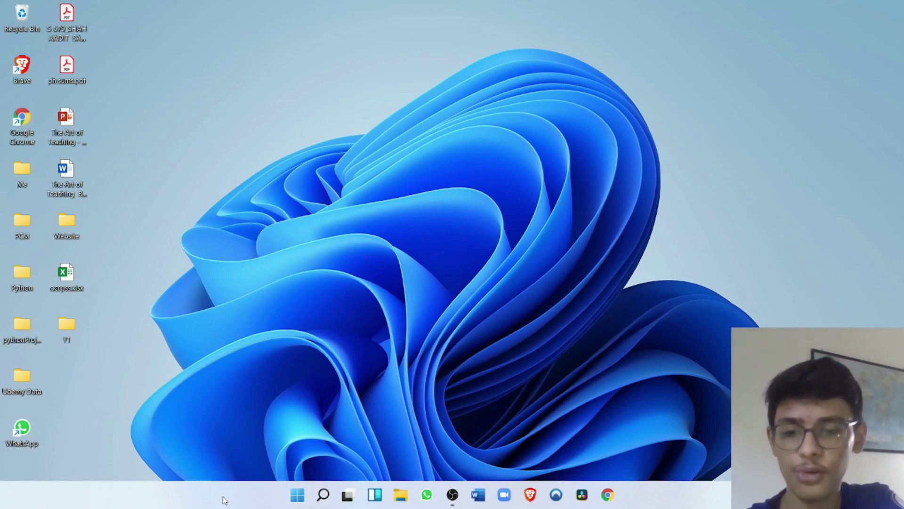
# Open the Start menu, look through the full list of installed apps, and return to the pinned apps.
pyautogui.press('super')
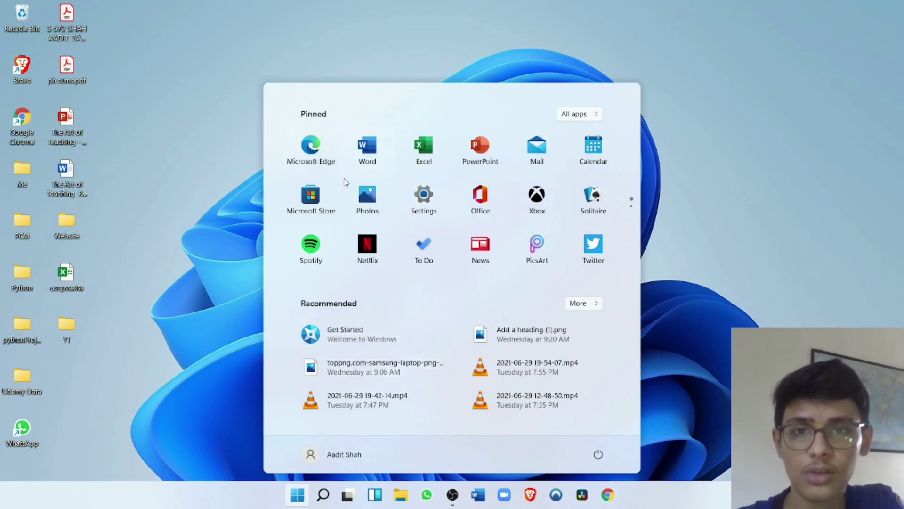
pyautogui.click(583, 117)
pyautogui.scroll(-20, 347, 263)
pyautogui.scroll(15, 347, 264)
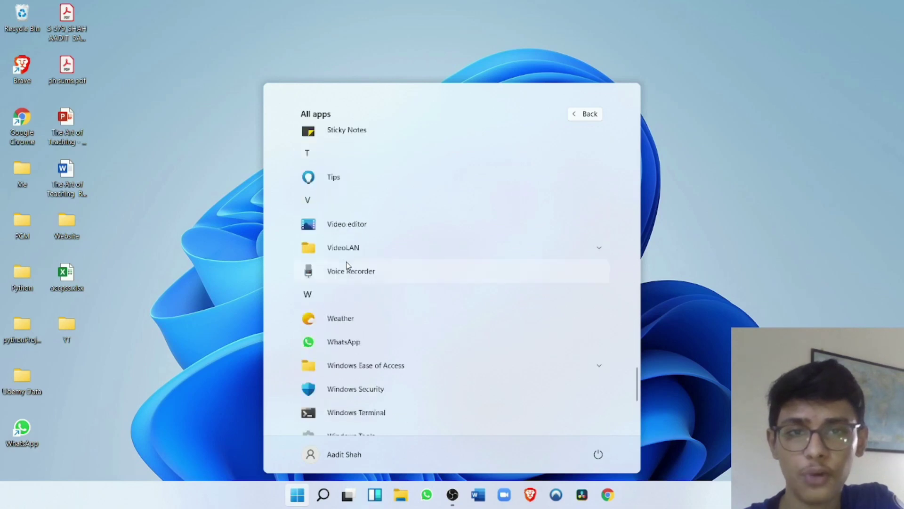
pyautogui.click(588, 115)
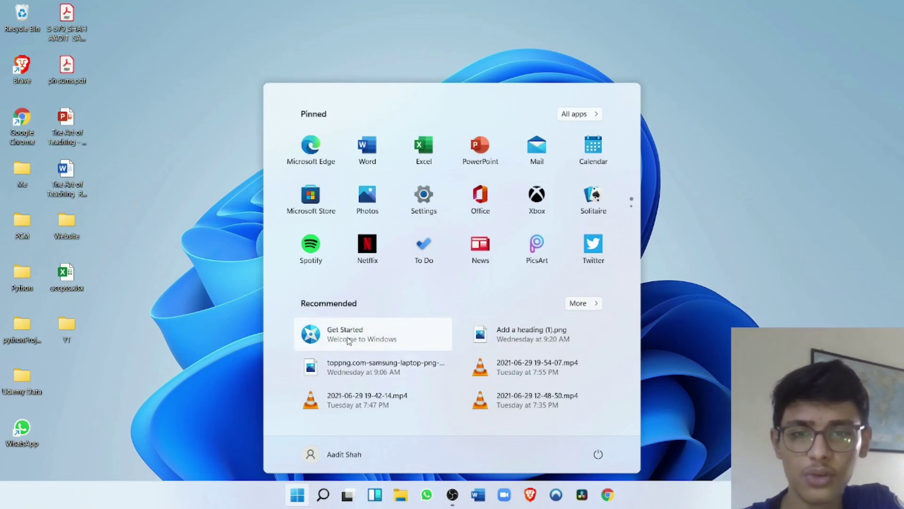
# Look through the full list of recommended files in the Start menu, and return to the pinned apps.
pyautogui.click(572, 304)
pyautogui.scroll(-5, 424, 320)
pyautogui.scroll(5, 440, 182)
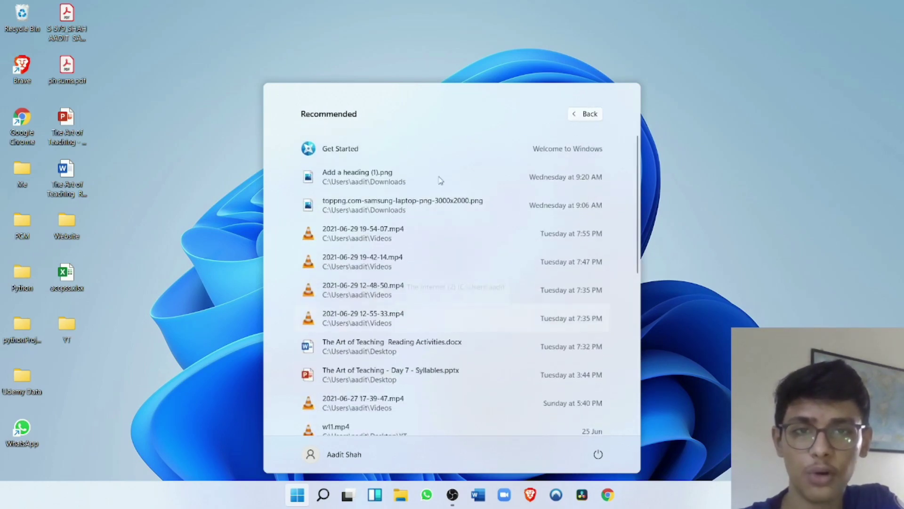
pyautogui.click(585, 114)
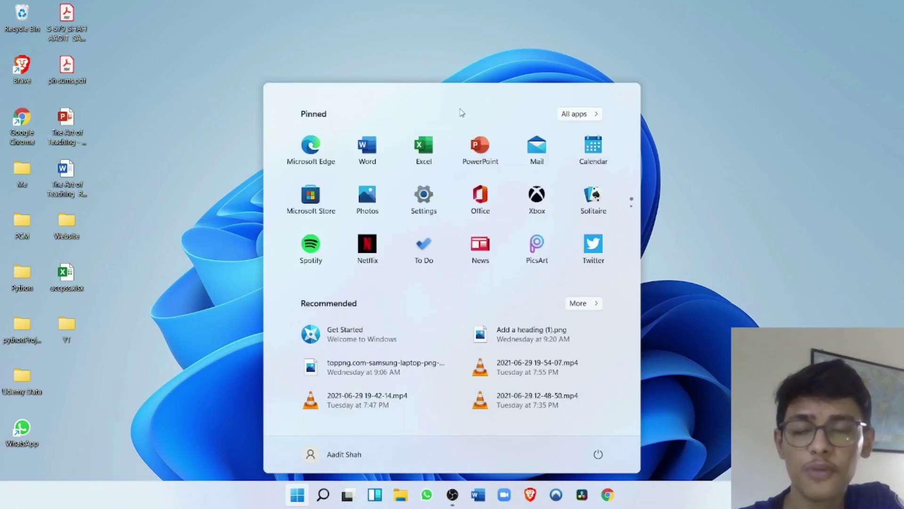
# Examine the options available for pinned Excel and for Brave in the full app list, and close the Start menu.
pyautogui.rightClick(425, 157)
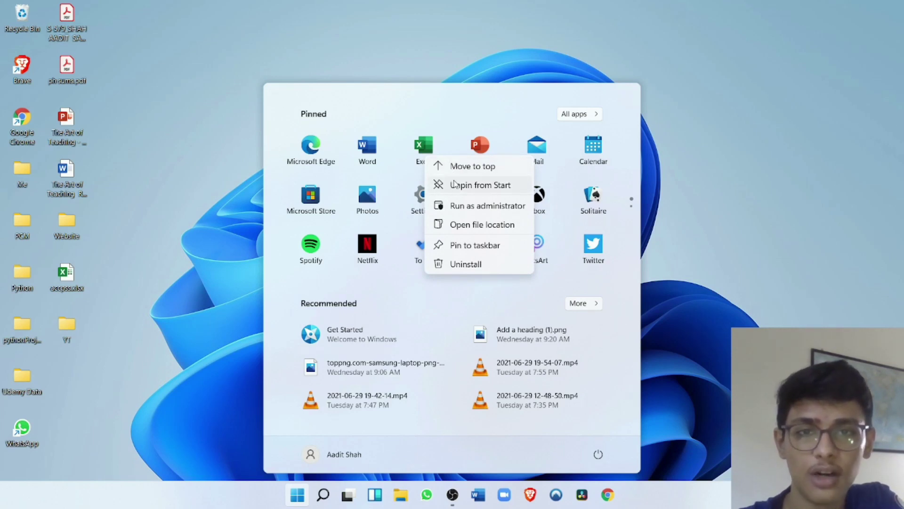
pyautogui.click(370, 110)
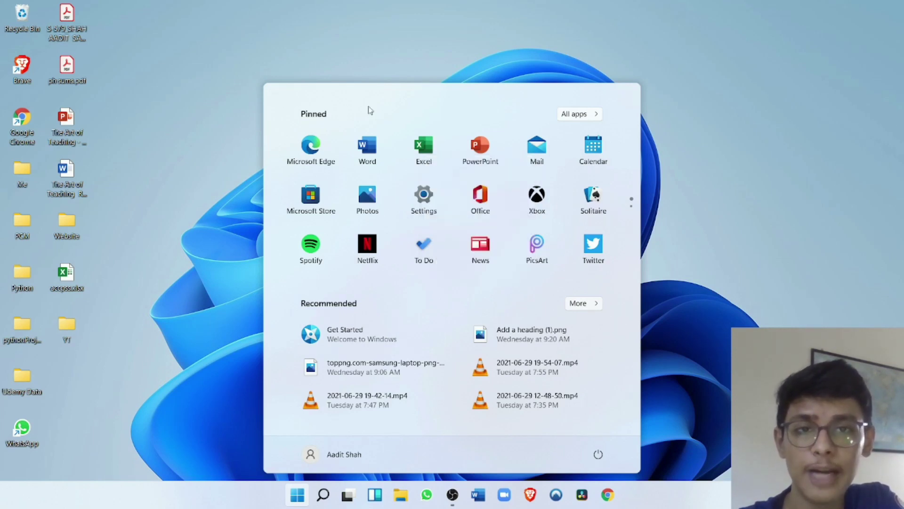
pyautogui.click(577, 114)
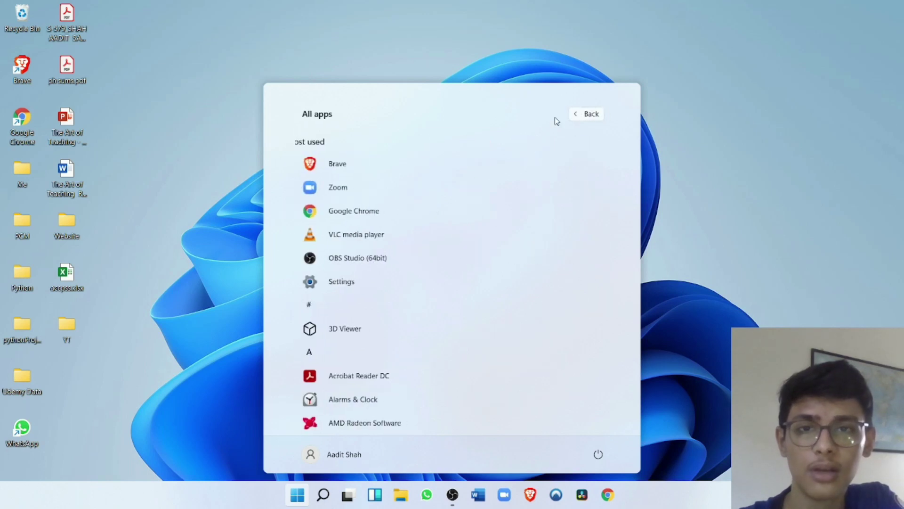
pyautogui.rightClick(332, 165)
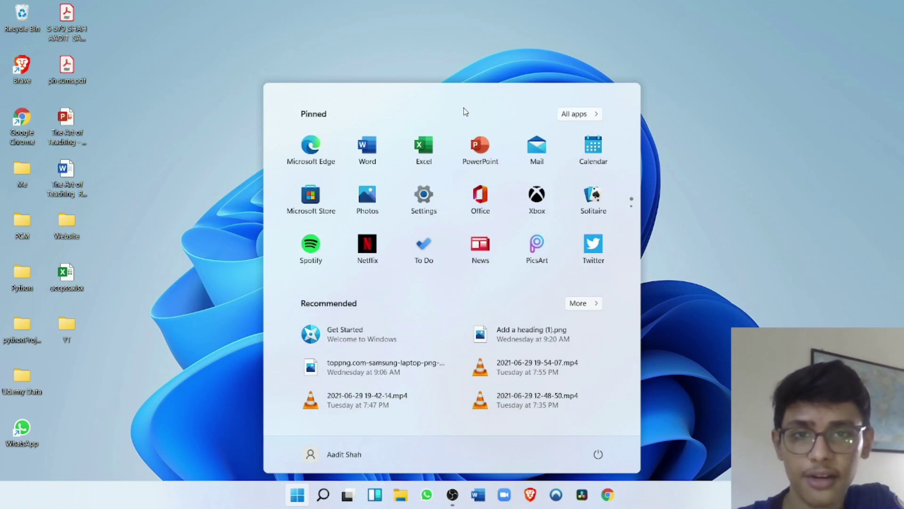
pyautogui.click(200, 192)
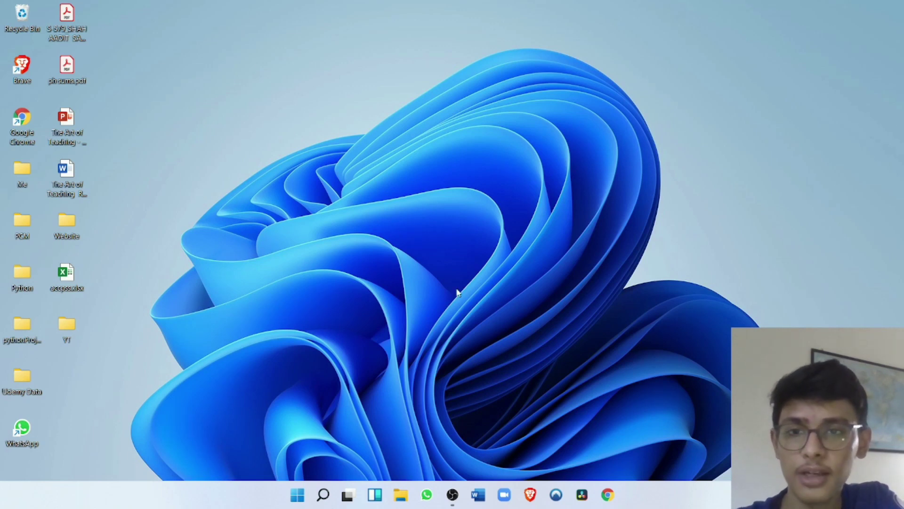
# Apply the dark Windows theme from the desktop's personalization settings, and check its look in a File Explorer window.
pyautogui.rightClick(290, 48)
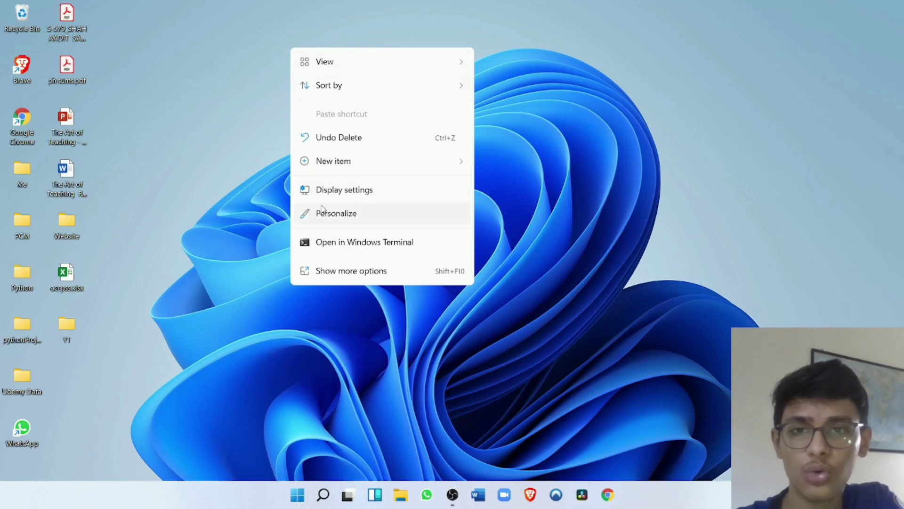
pyautogui.click(416, 219)
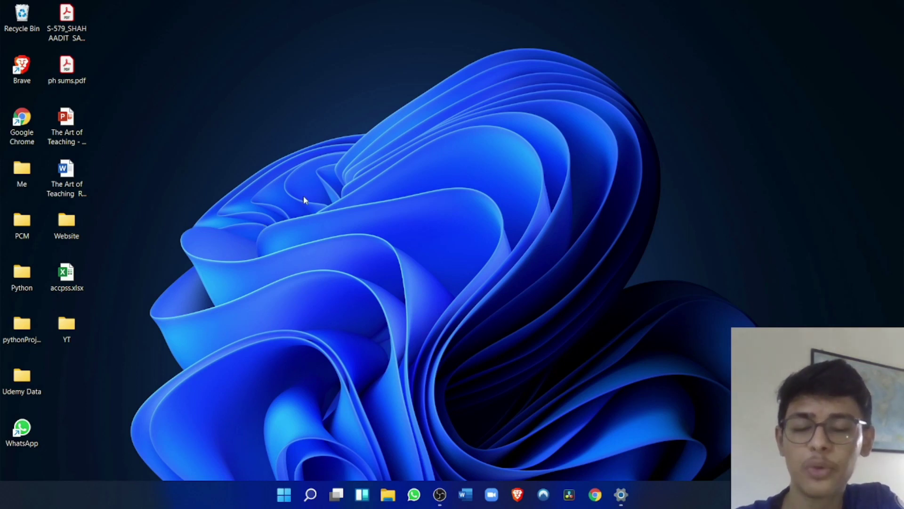
pyautogui.press('super+e')
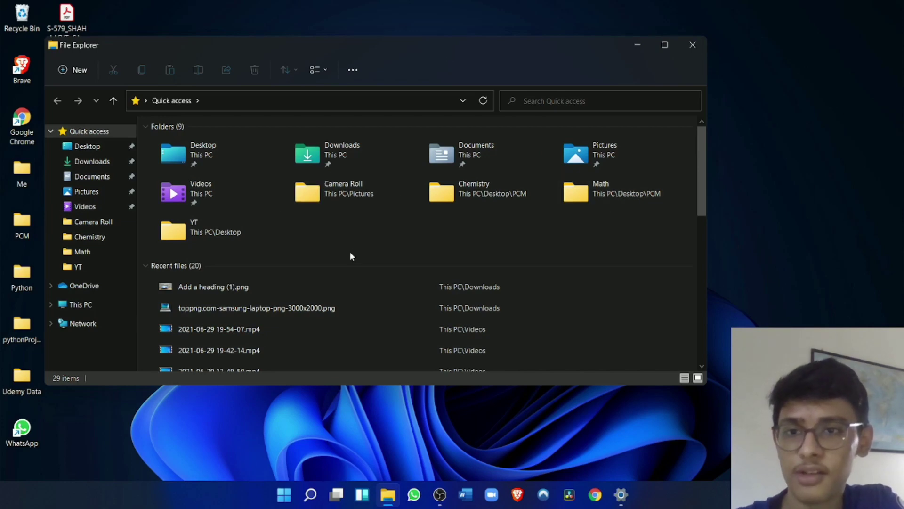
pyautogui.click(694, 48)
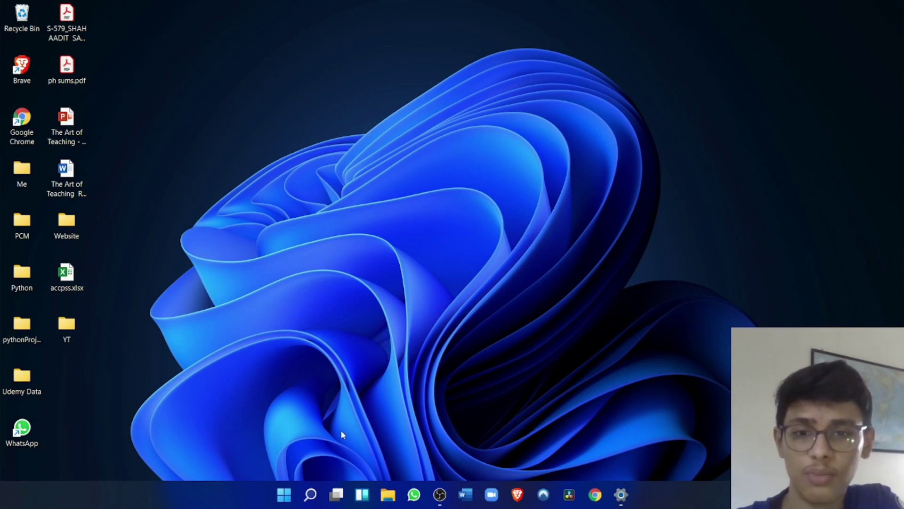
# Open Task View and add a second virtual desktop.
pyautogui.moveTo(340, 499)
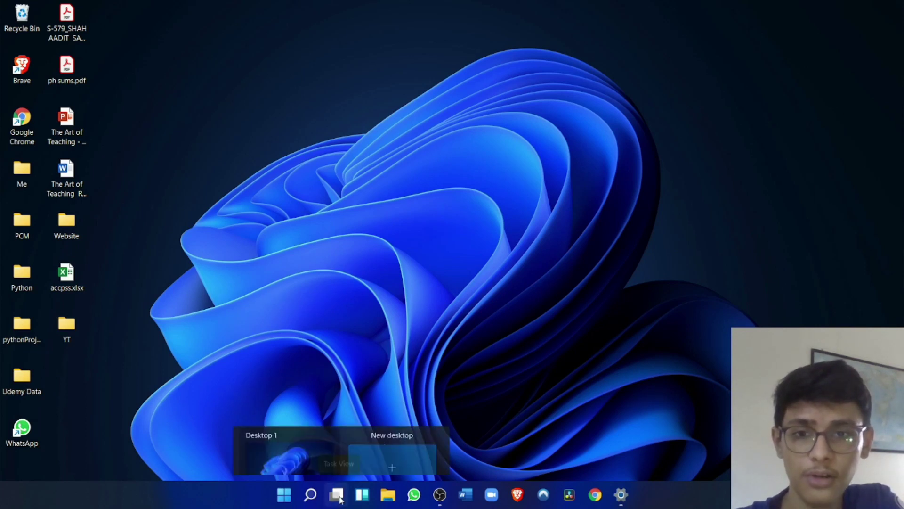
pyautogui.click(340, 499)
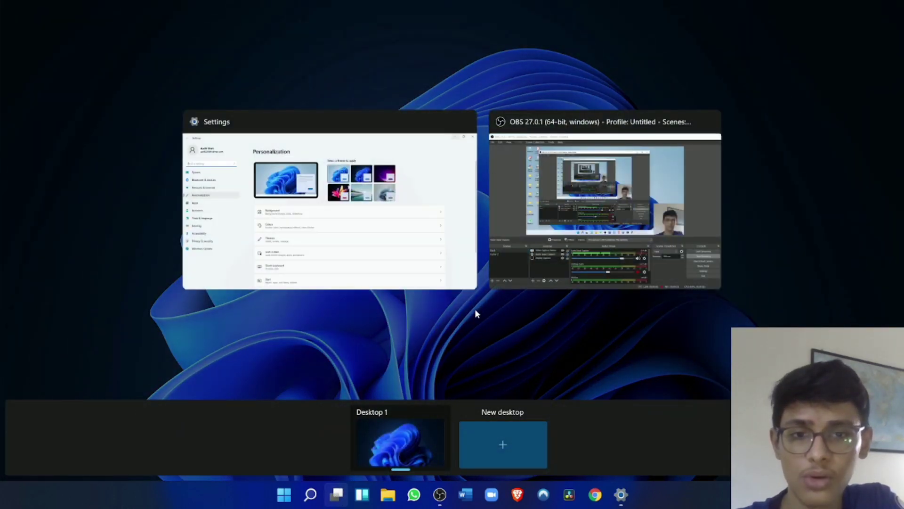
pyautogui.click(491, 435)
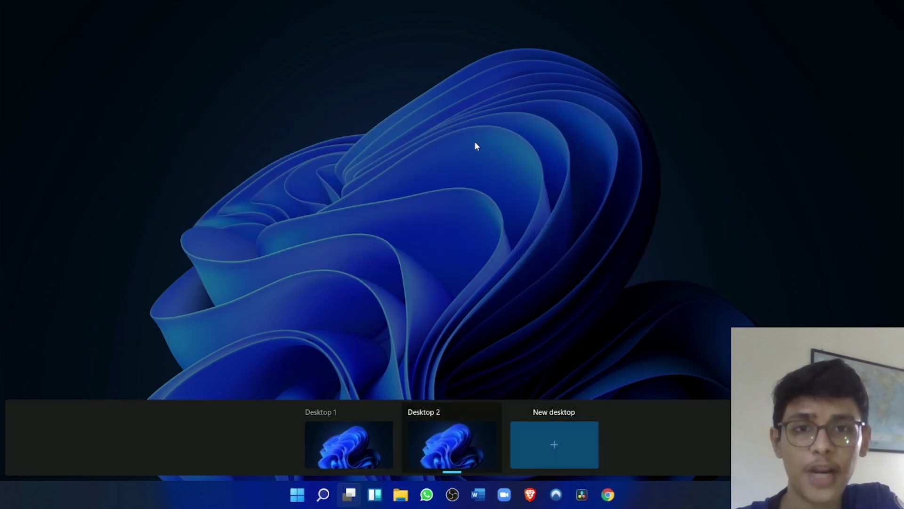
# Rename the virtual desktop Desktop 1 as Personal.
pyautogui.click(332, 413)
pyautogui.rightClick(332, 413)
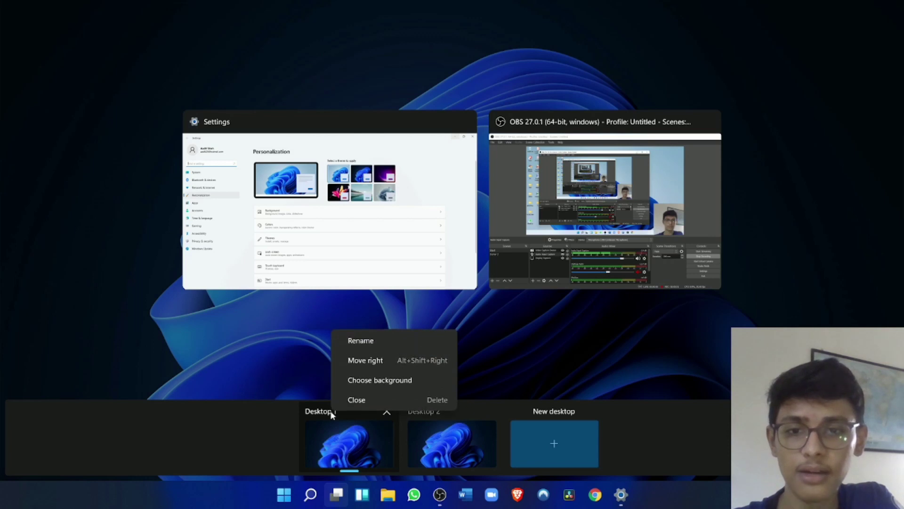
pyautogui.click(391, 337)
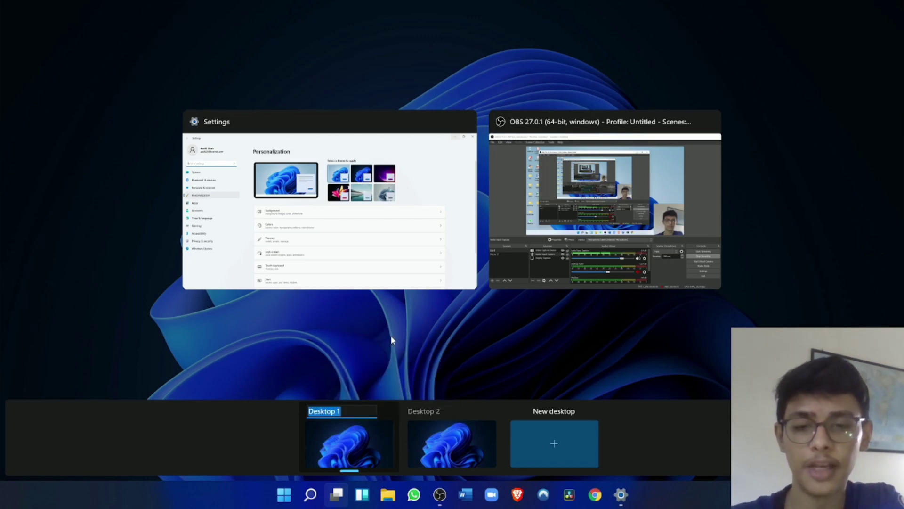
pyautogui.write('Personal')
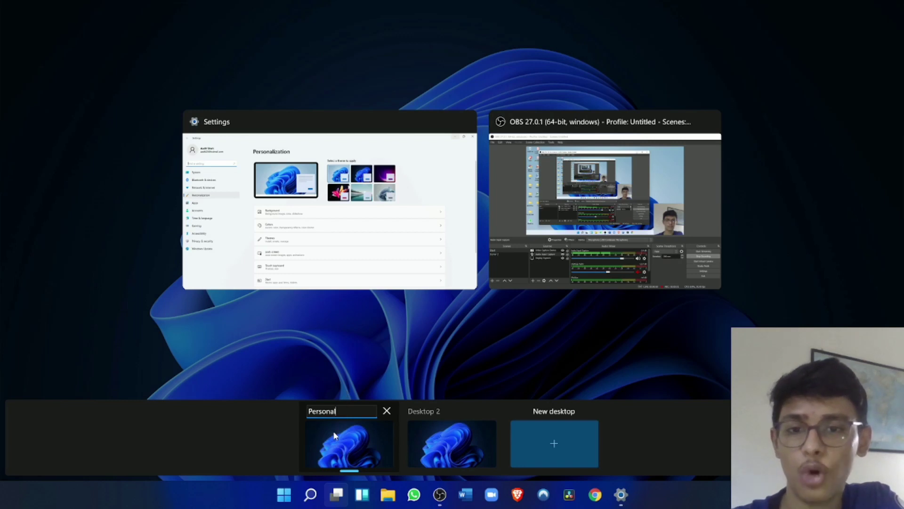
# Rename the virtual desktop Desktop 2 as Work.
pyautogui.click(437, 434)
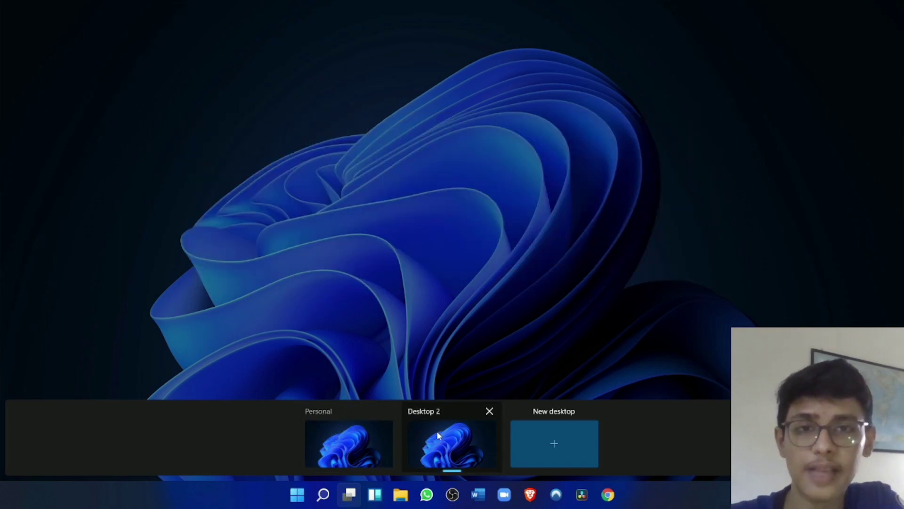
pyautogui.rightClick(436, 431)
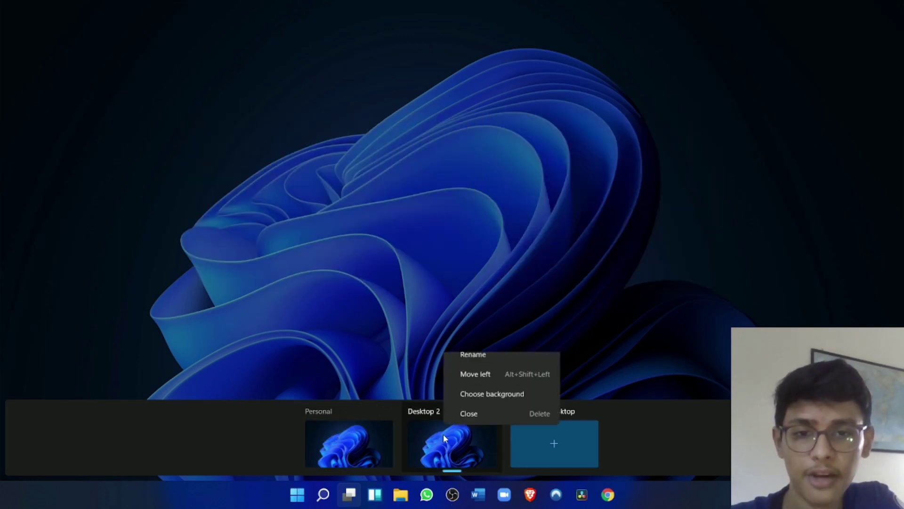
pyautogui.click(491, 366)
pyautogui.write('Work')
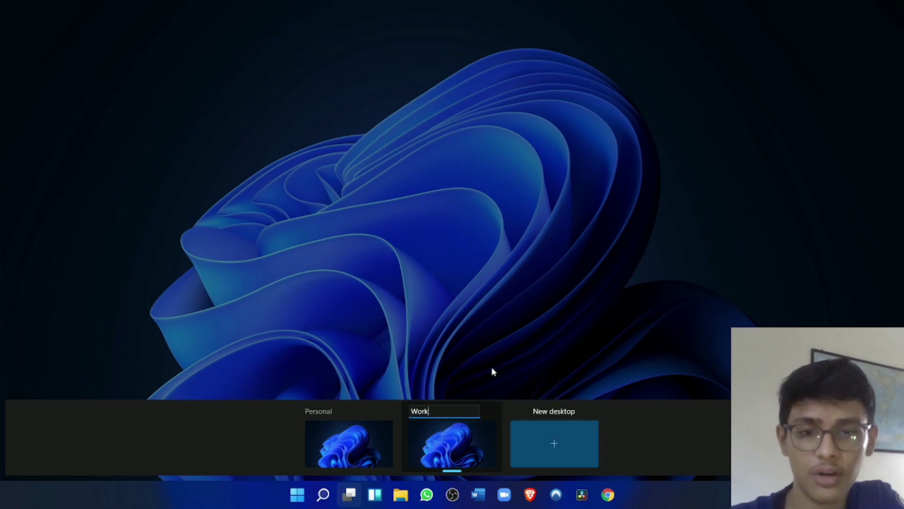
# Look at the options for the Work desktop, including its background choice, and switch to the Personal desktop.
pyautogui.rightClick(443, 424)
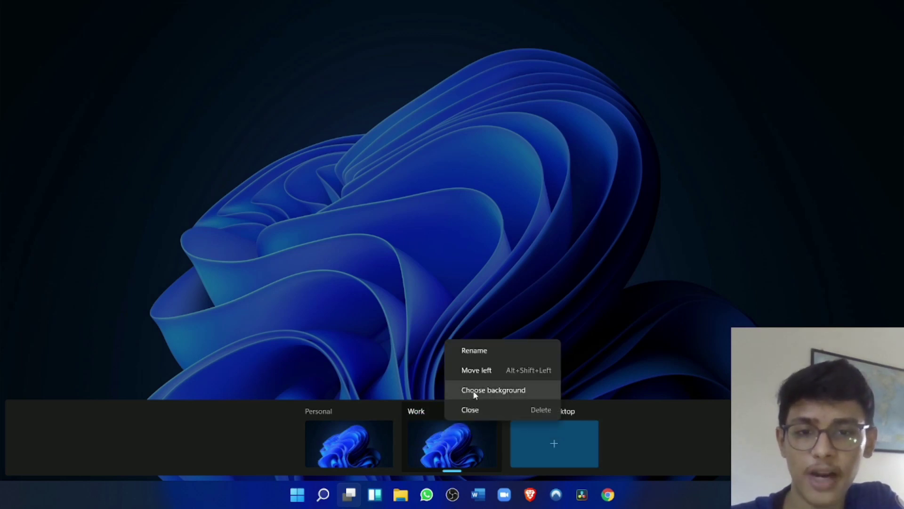
pyautogui.press('Escape')
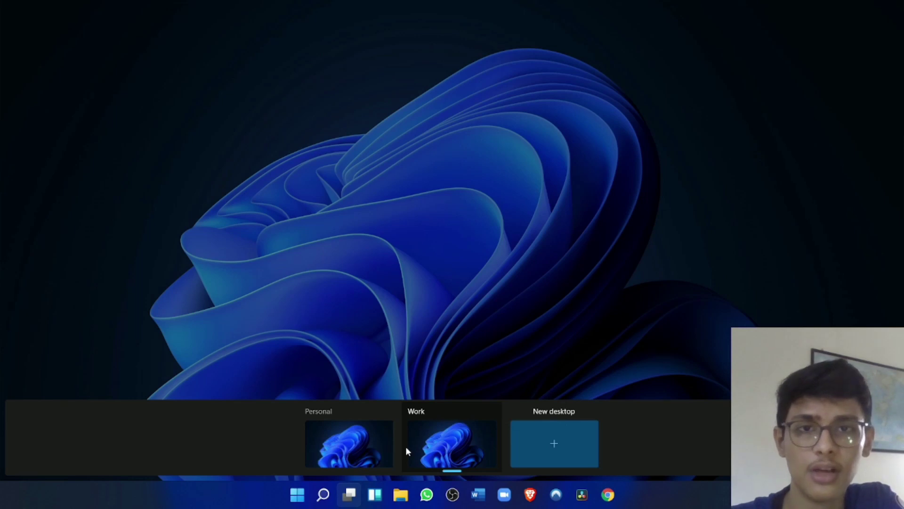
pyautogui.moveTo(321, 447)
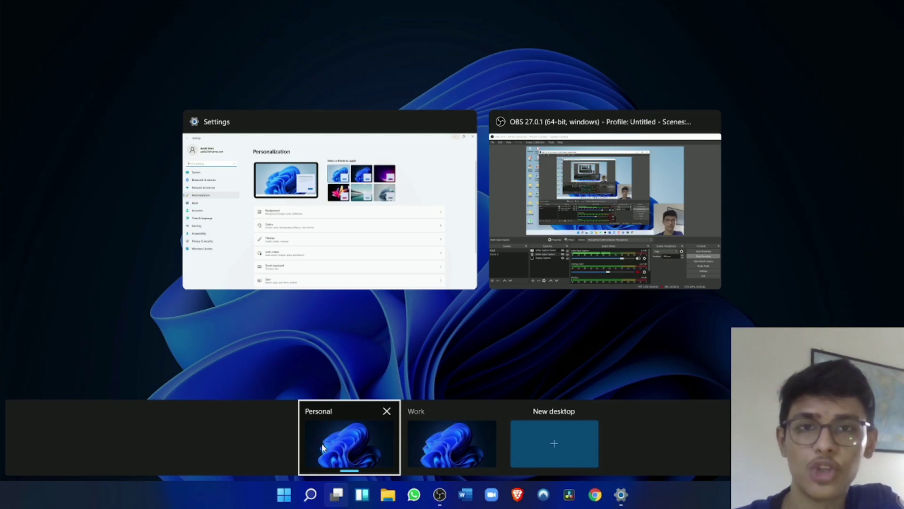
pyautogui.click(321, 447)
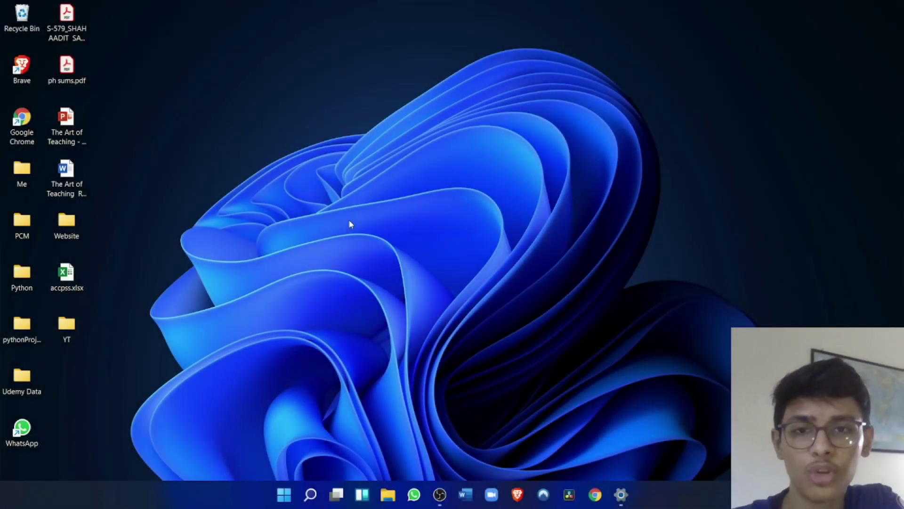
# Open the widgets board and look through its weather, sports and news cards.
pyautogui.click(363, 496)
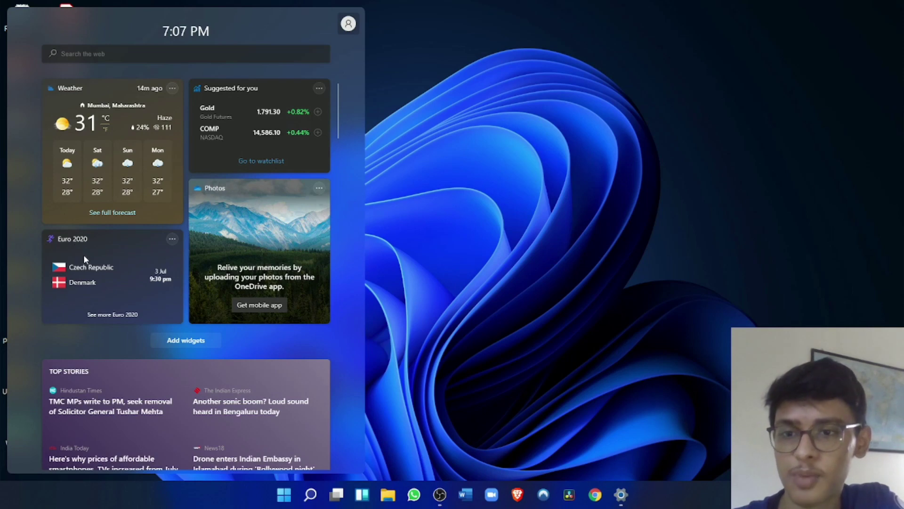
pyautogui.scroll(-6, 121, 316)
pyautogui.scroll(6, 162, 165)
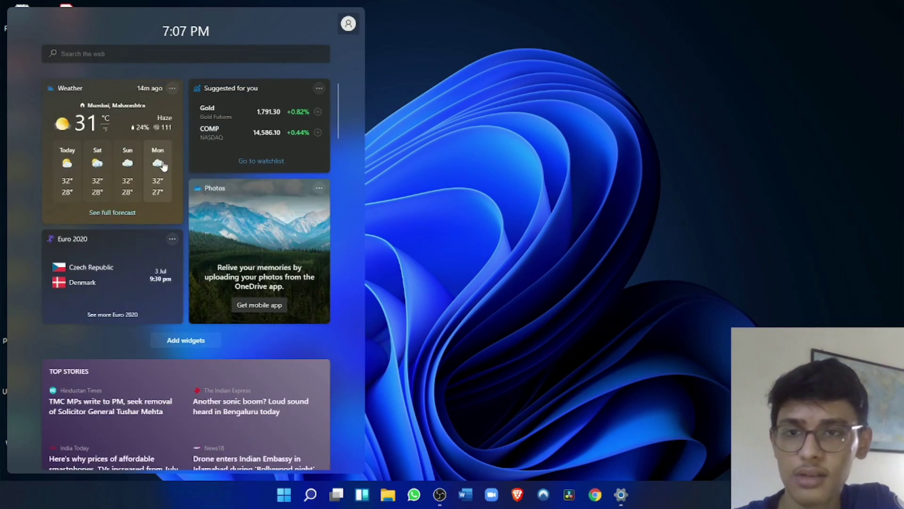
# Resize the Euro 2020 widget to Medium and open the selection of widgets to add.
pyautogui.click(173, 240)
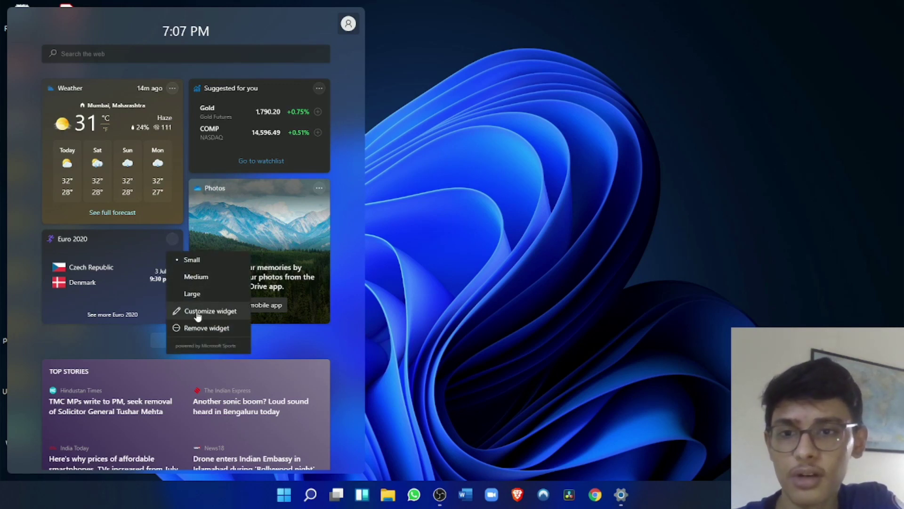
pyautogui.click(198, 282)
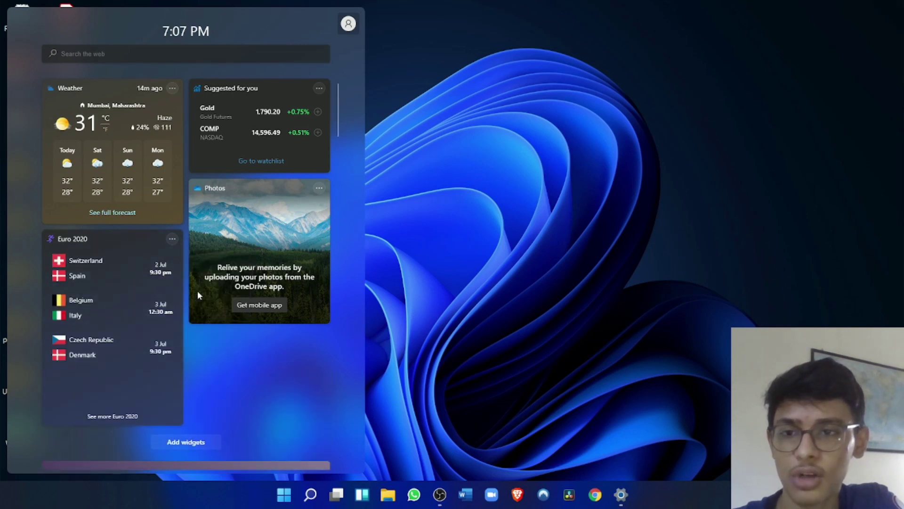
pyautogui.click(179, 450)
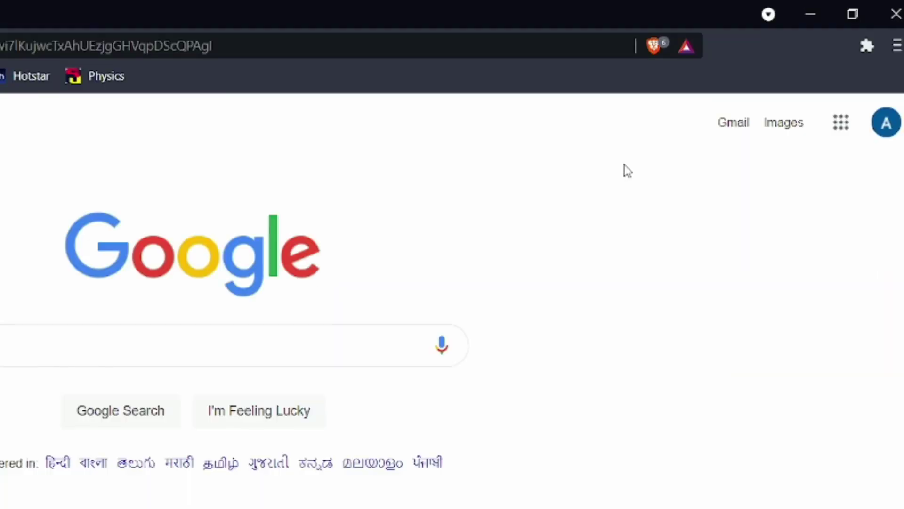
# Snap the browser into the tall left zone of the three-window layout and choose File Explorer for the upper-right zone.
pyautogui.moveTo(864, 8)
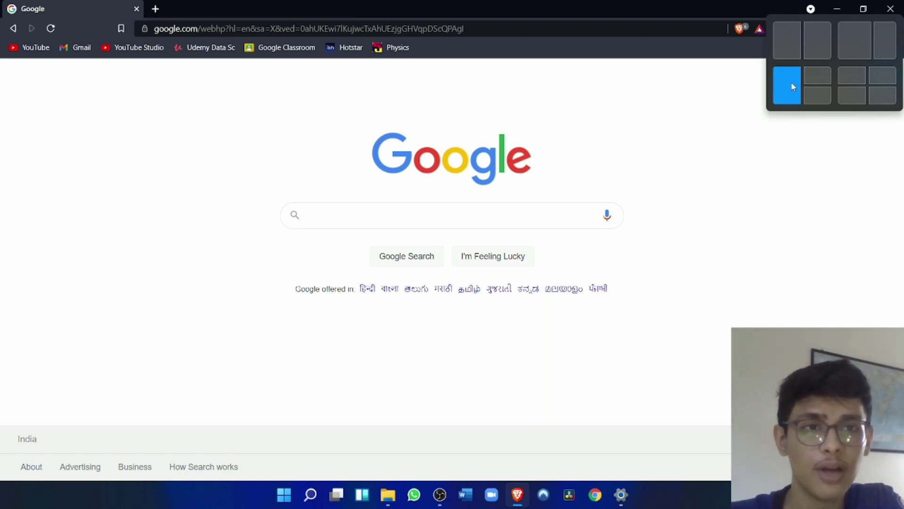
pyautogui.click(793, 86)
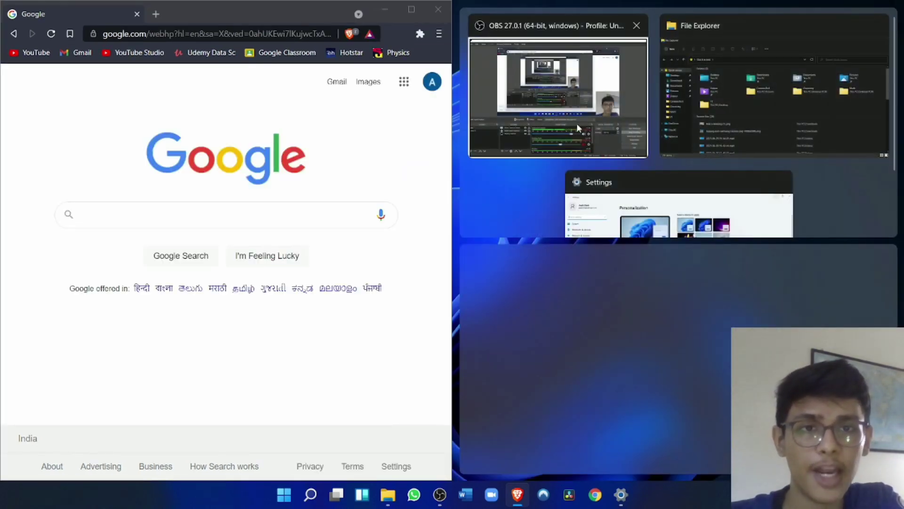
pyautogui.click(697, 109)
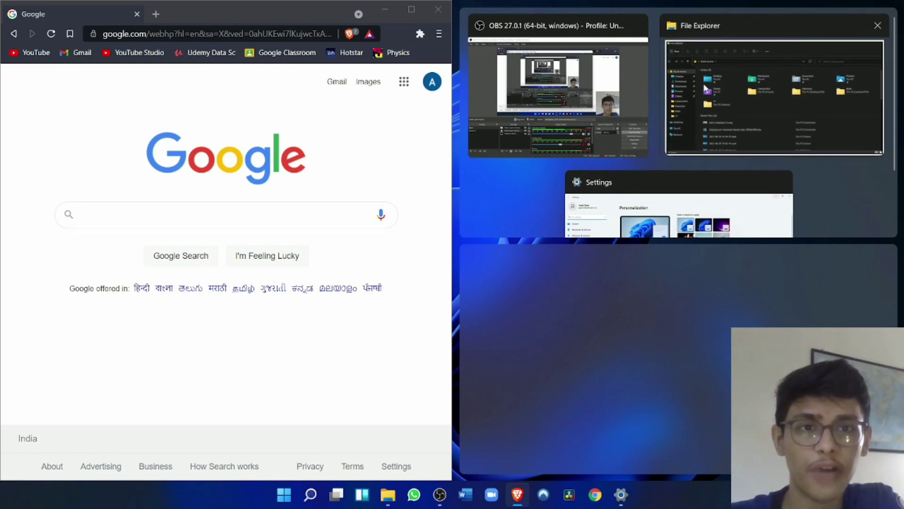
pyautogui.click(588, 458)
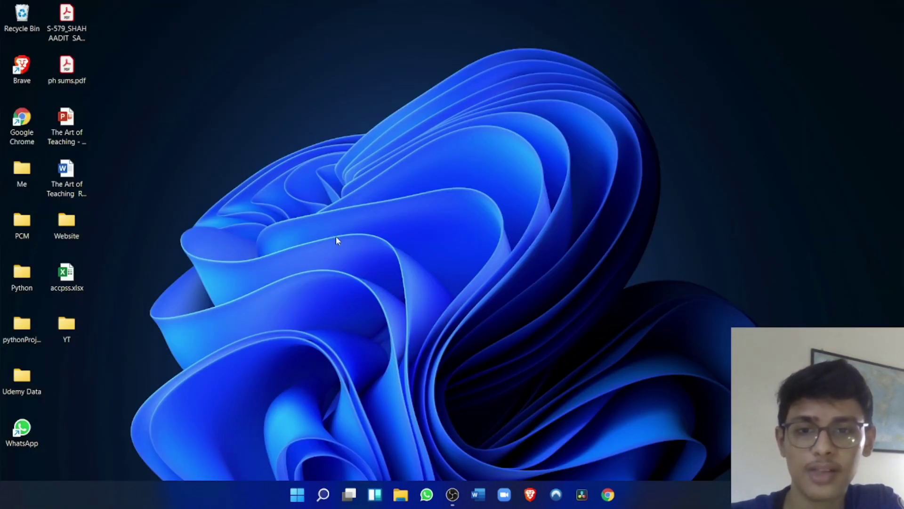
# Open Settings to view the redesigned System page, and close it again.
pyautogui.press('super+i')
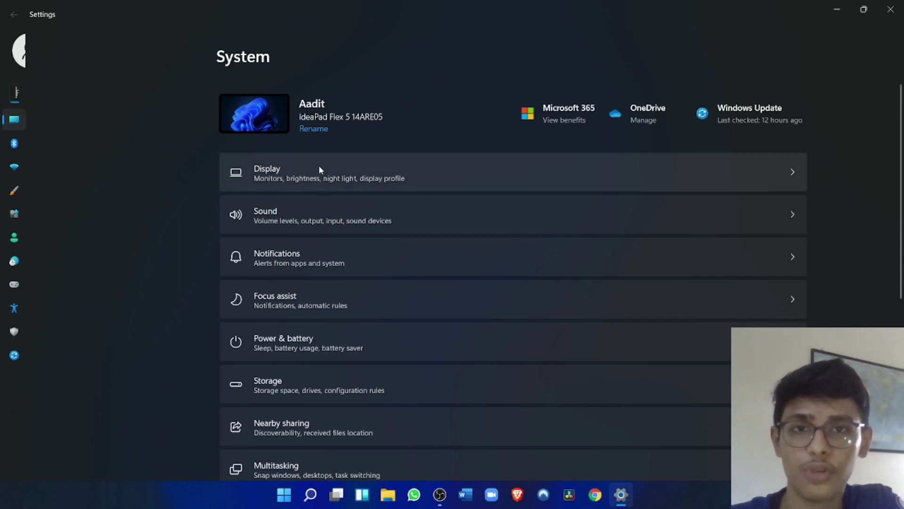
pyautogui.hotkey('alt', 'F4')
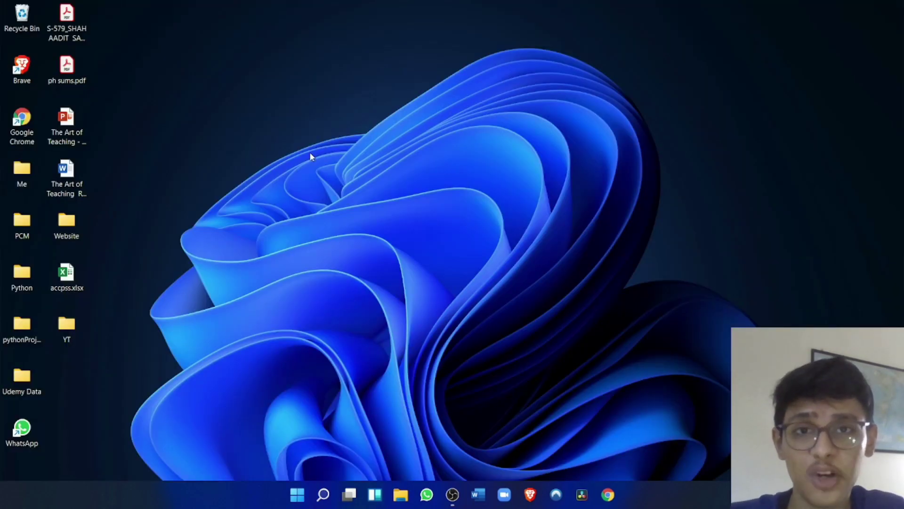